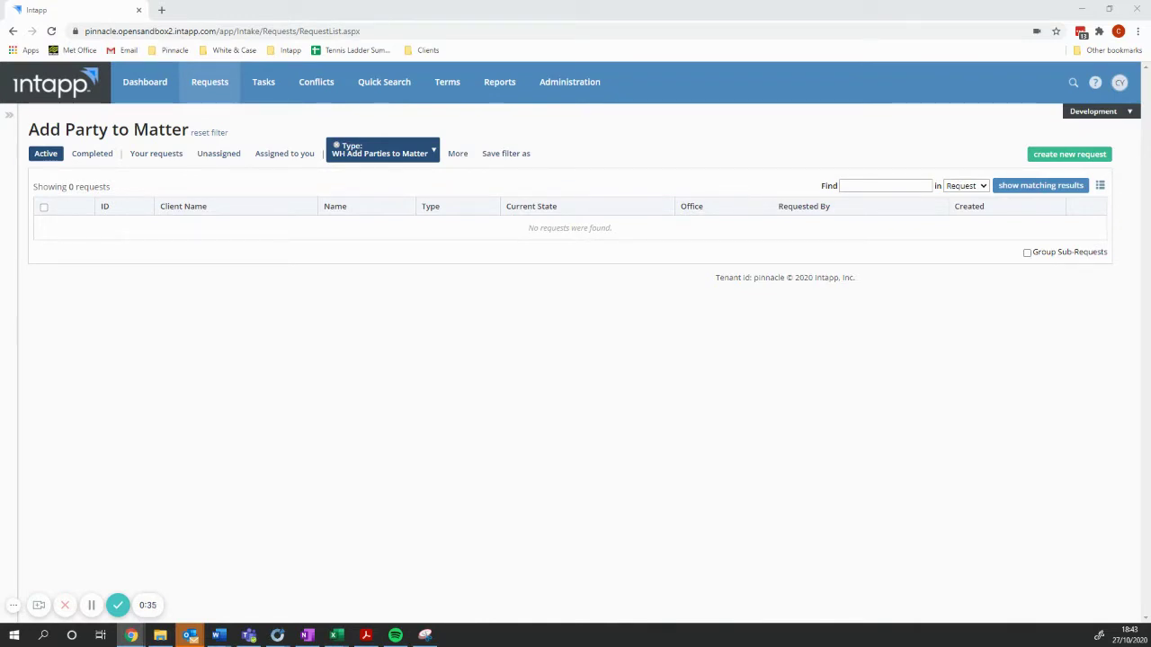
Open the Sale of Google matter from Data Management's Matters list; its only related party is Google Ireland Limited.
mouse_move(569, 82)
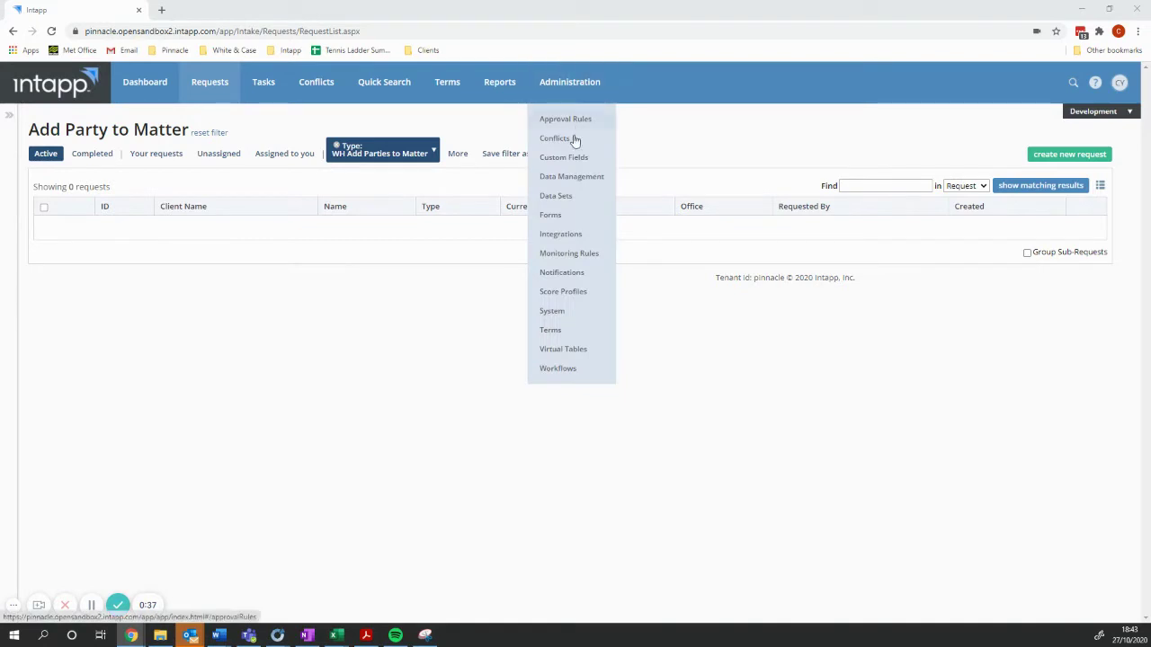
left_click(575, 179)
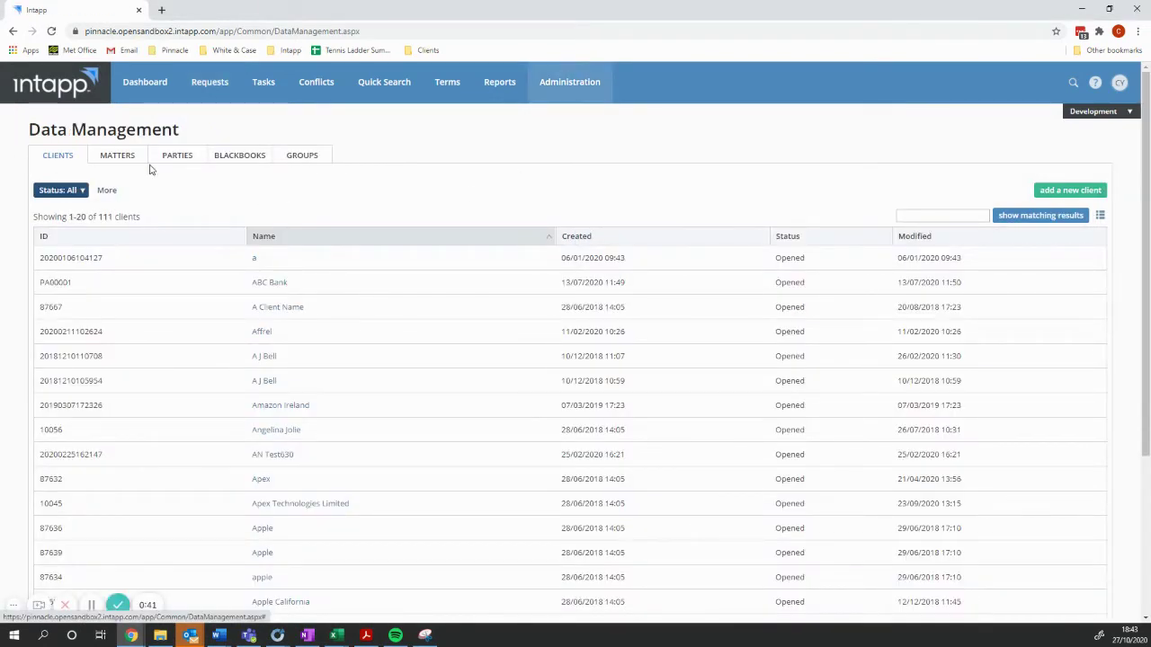
left_click(117, 155)
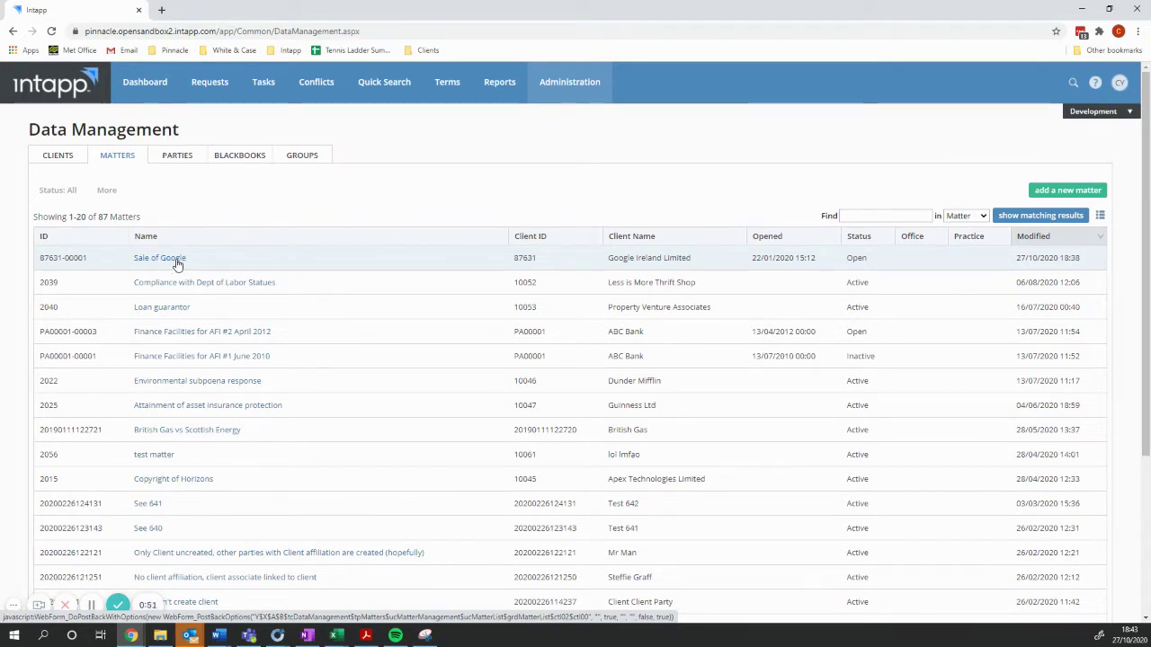
left_click(177, 264)
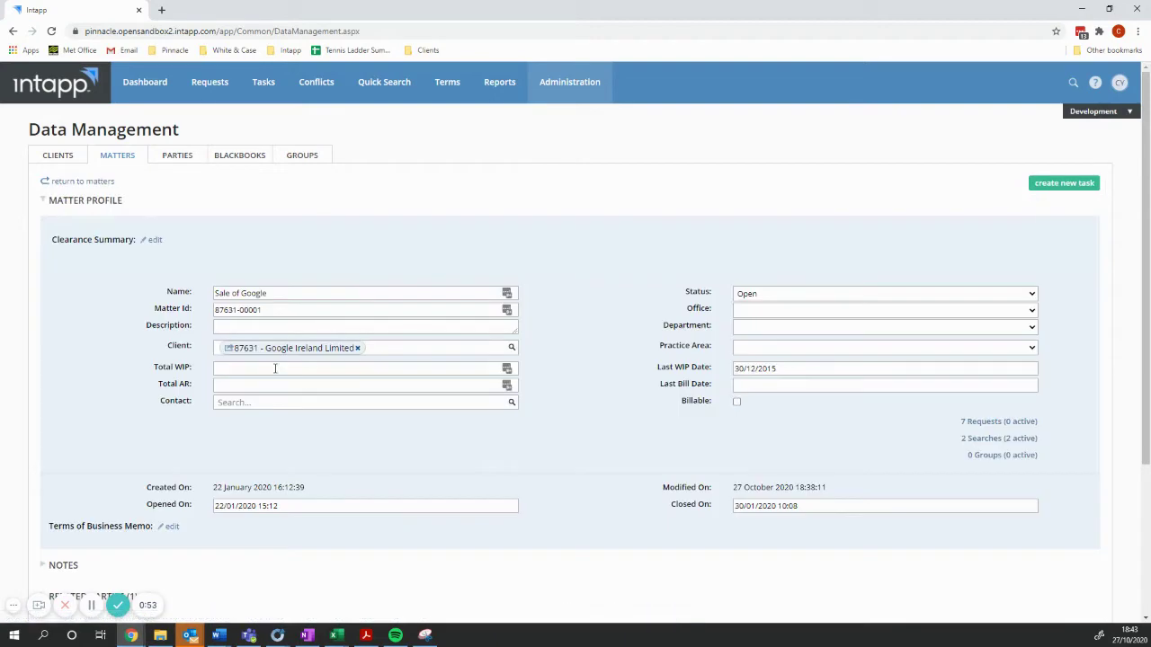
scroll(329, 418, "down", 2)
left_click(43, 419)
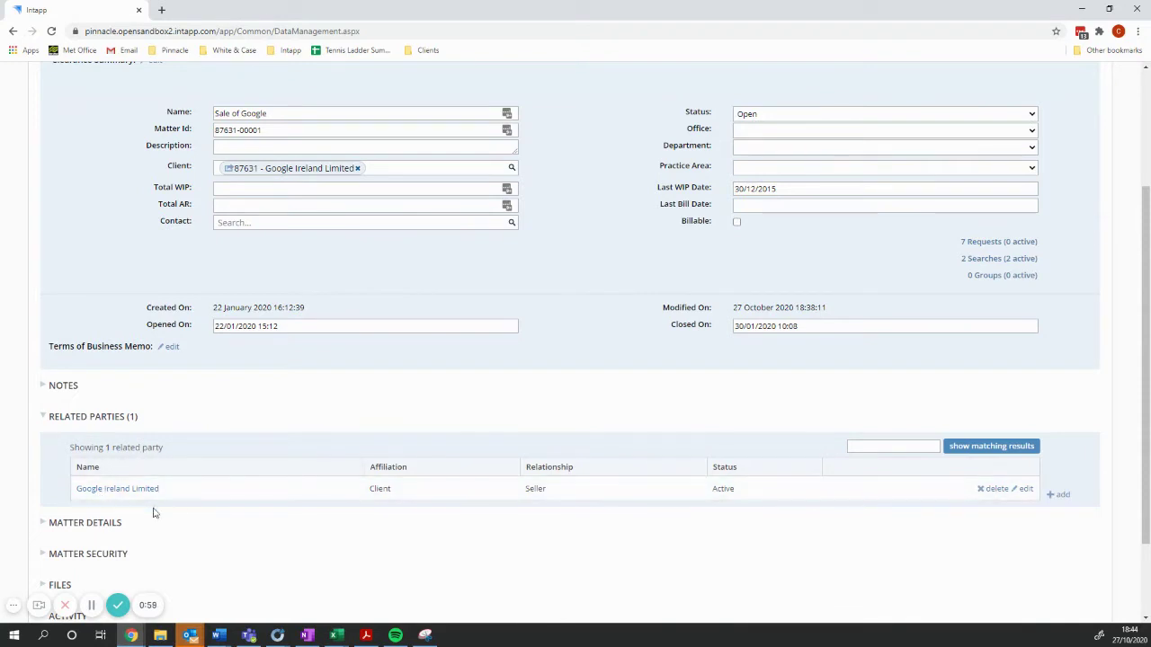
scroll(224, 370, "up", 3)
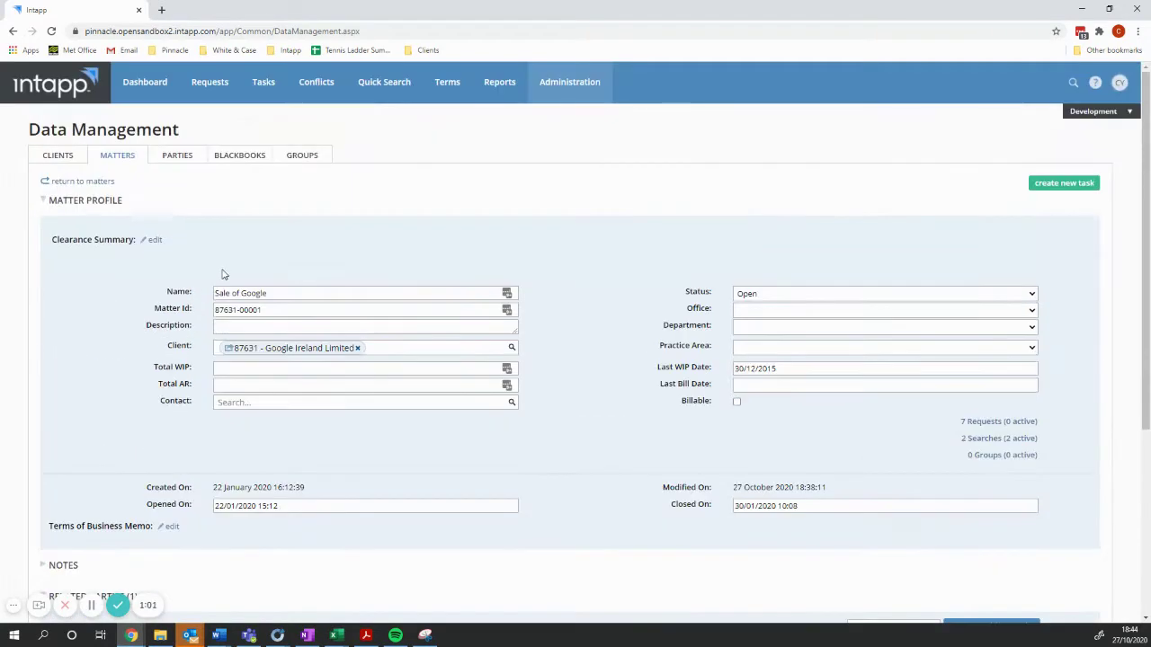
Return to the request list, then show the NDA Template Document maximised and scrolled to the top.
left_click(206, 85)
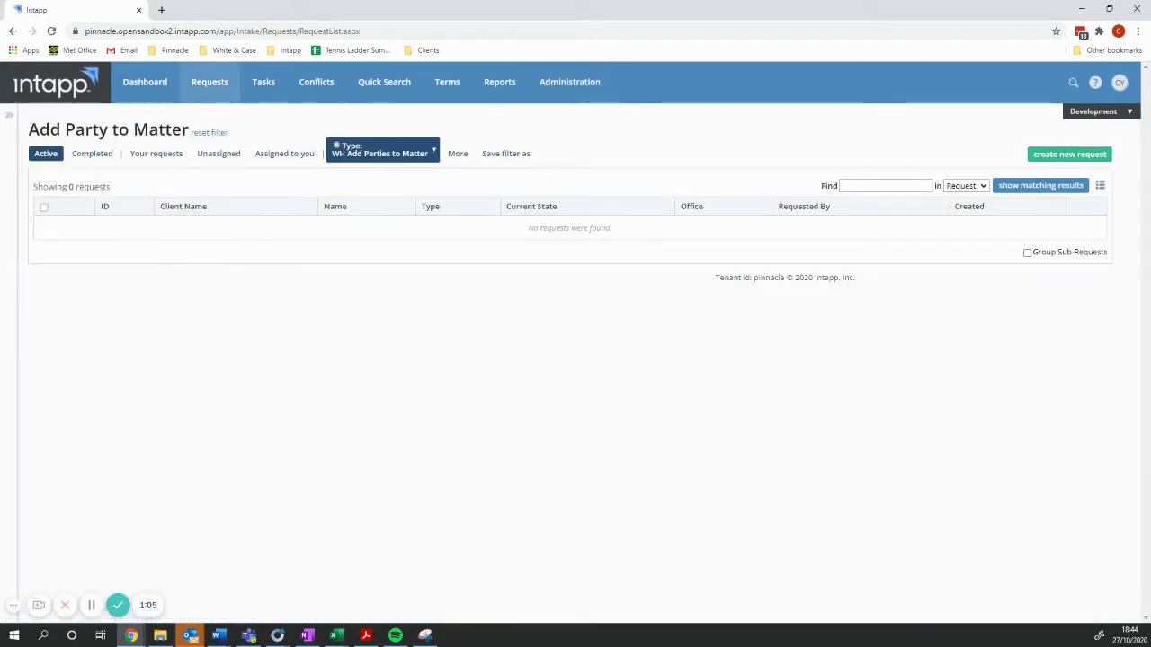
left_click(217, 635)
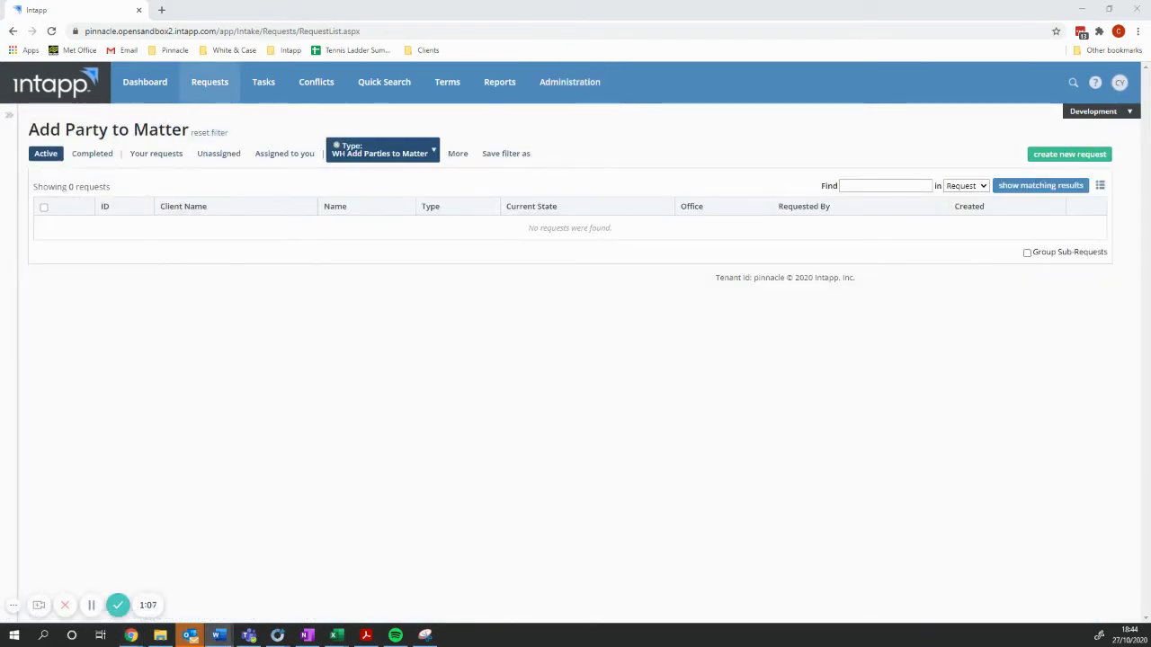
left_click_drag(472, 112, 908, 85)
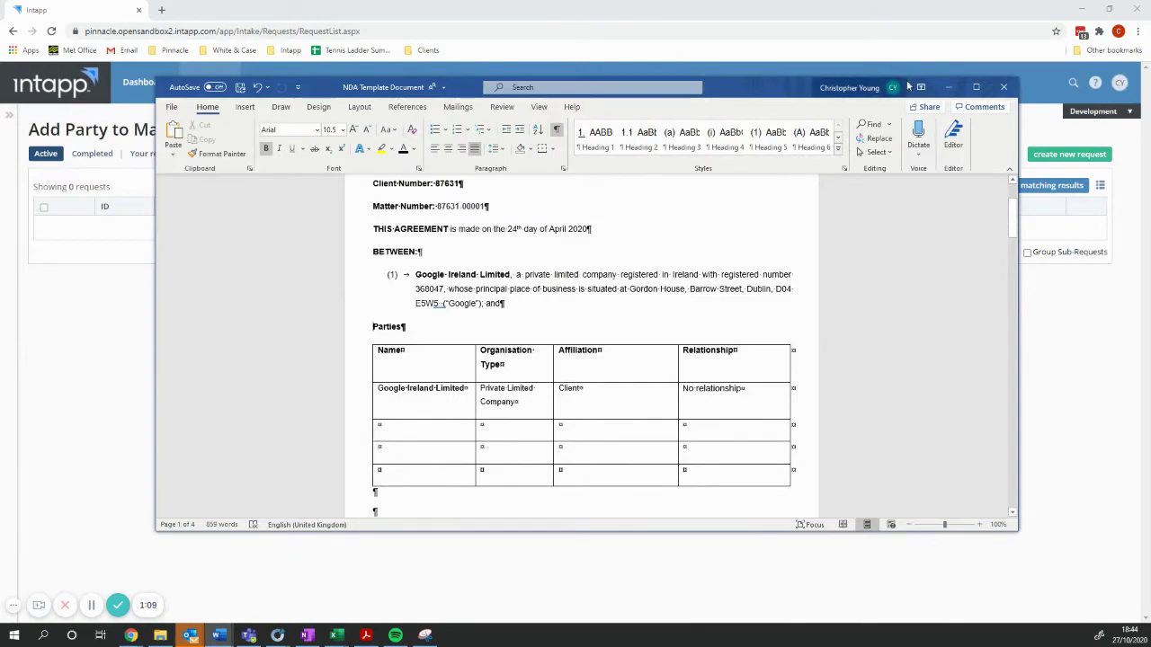
left_click(976, 86)
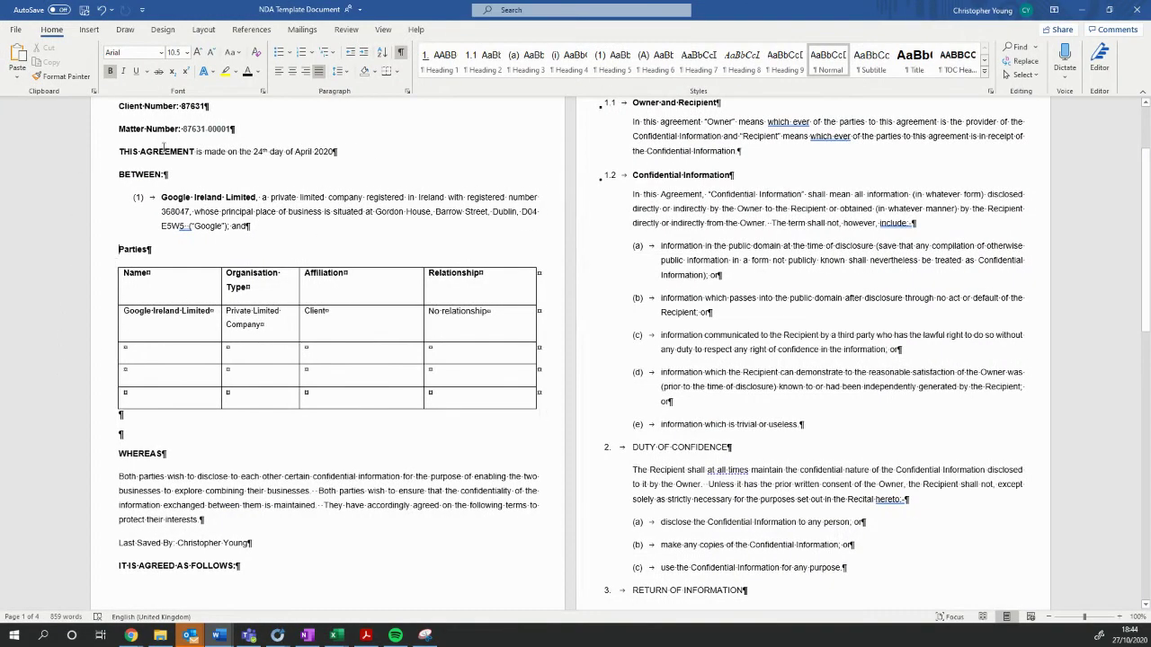
scroll(113, 262, "up", 3)
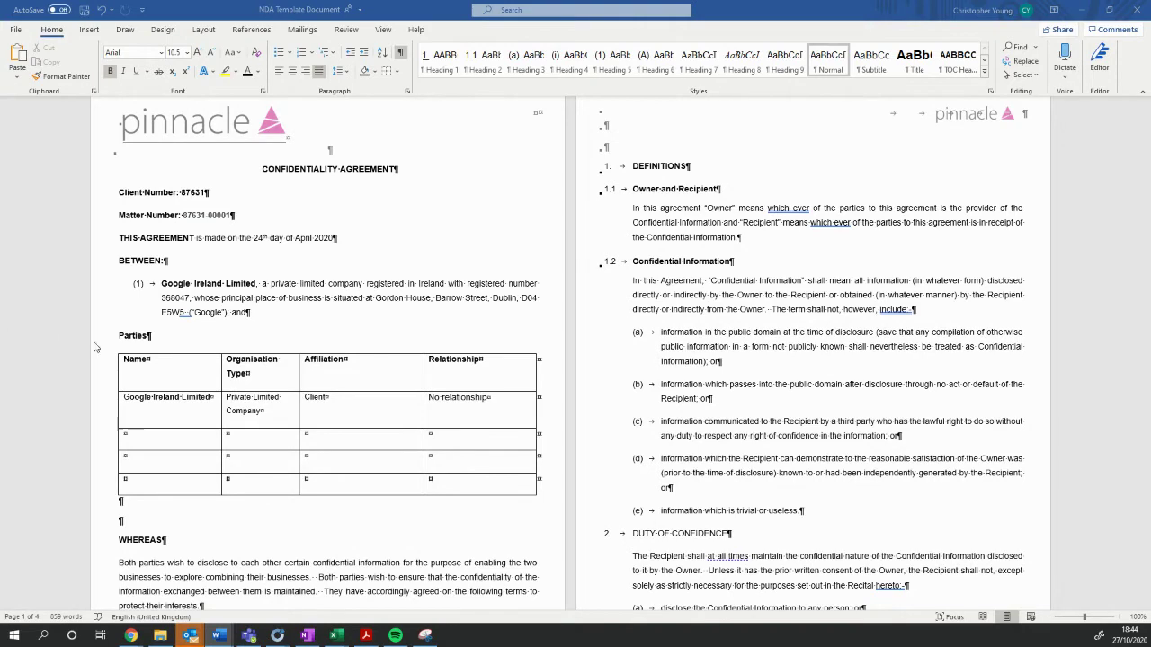
Paste Microsoft Corporation and Freshfields Bruckhaus Deringer LLP as parties (2) and (3) after item (1).
left_click(258, 313)
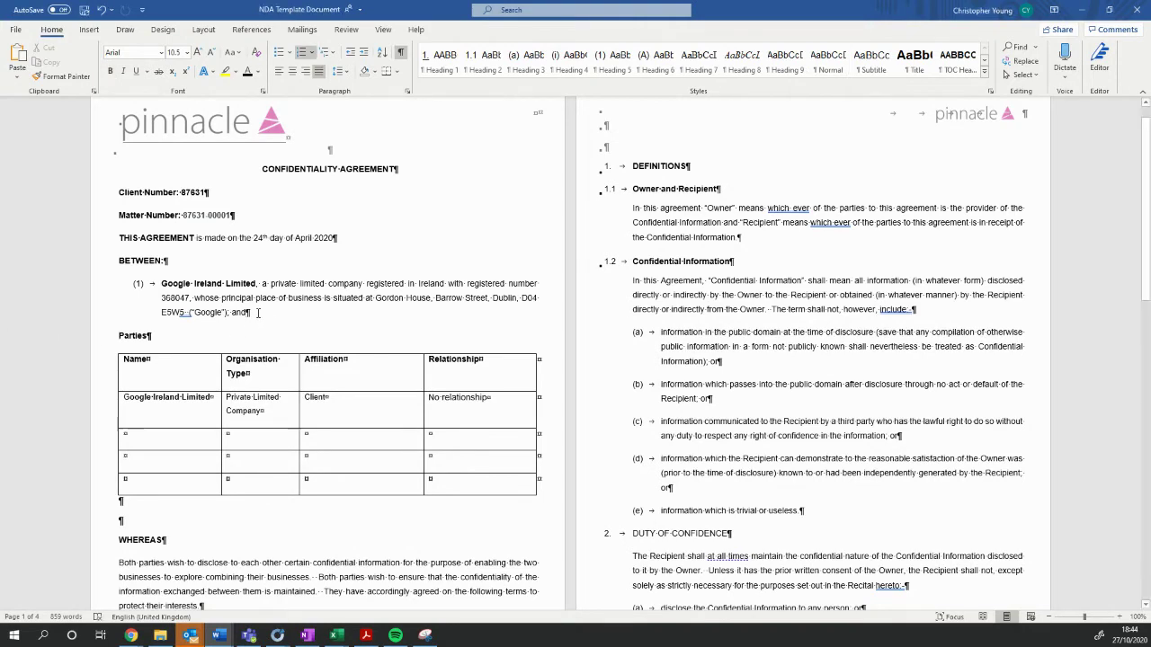
key("Return")
type("Microsoft Corporation, a publicly quoted corporation registered in Redmond, USA with registered number 911144442, whose registered address is 1 Microsoft Way, Redmond, 98052-6399; and Freshfields Bruckhaus Deringer LLP whose registered office is situated at 65 Fleet Street, London EC4Y 1HS is a Limited Liability Partnership registered in England and Wales with registered number OC334789 (\"Freshfields\")")
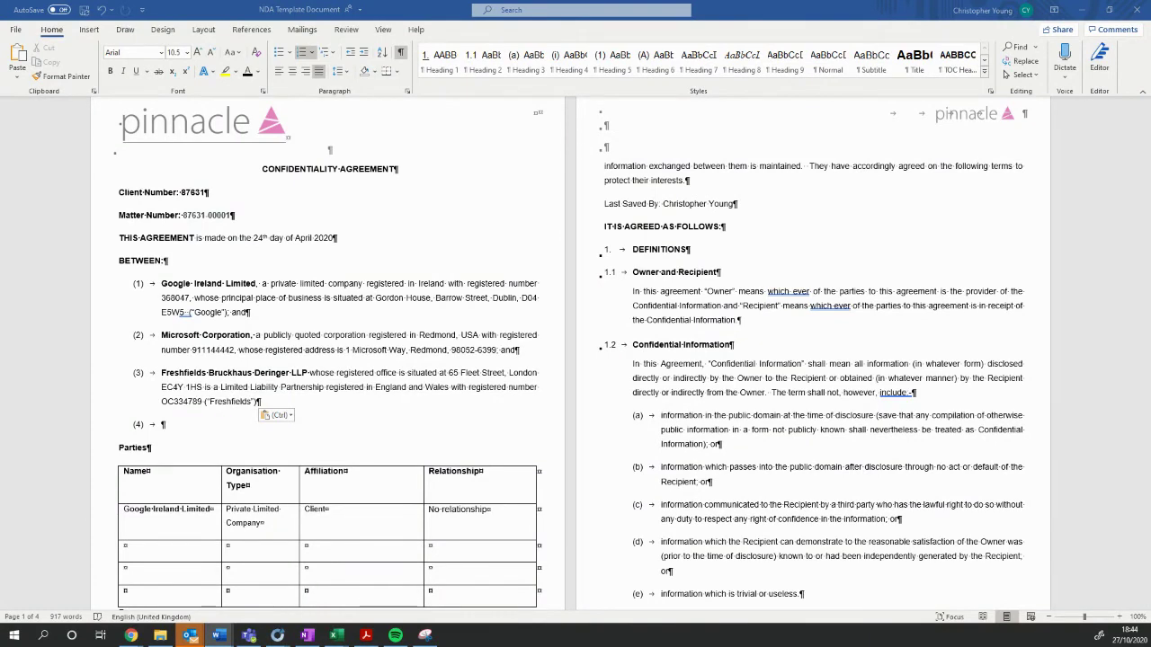
Paste rows for Microsoft Corporation, Alphabet Inc and Freshfields Bruckhaus Deringer LLP into the Parties table.
left_click(141, 550)
type("Microsoft Corporation\tPublic Company\tAdverse\tSeller Alphabet Inc\tLimited Liability Partnership\tClient Affiliate\tParent Corporation Freshfields Bruckhaus Deringer LLP\tLimited Liability Partnership\tAdverse Affiliate\tNo relationship")
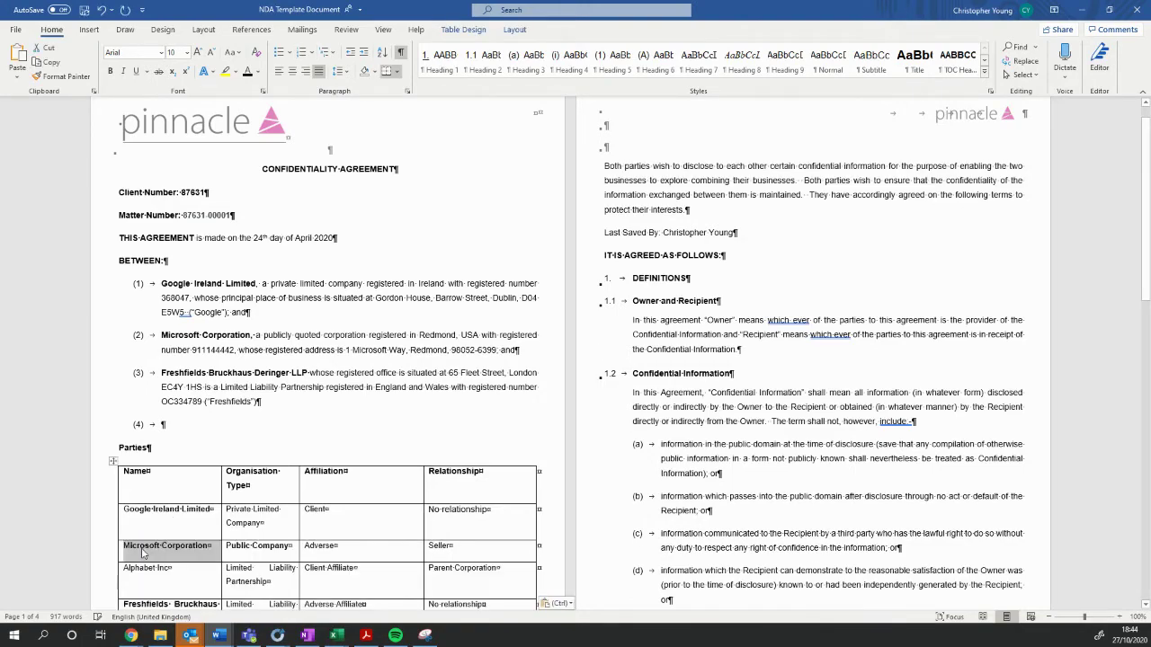
scroll(221, 506, "down", 1)
scroll(225, 513, "down", 1)
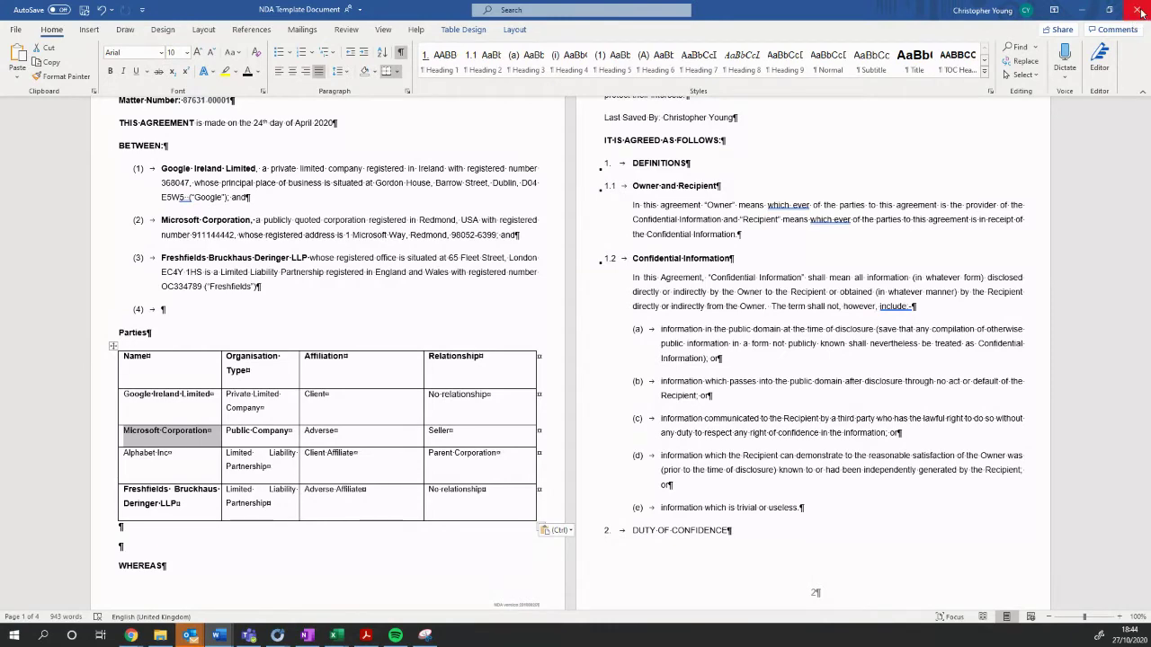
Close the NDA Template Document, saving its changes.
left_click(1140, 11)
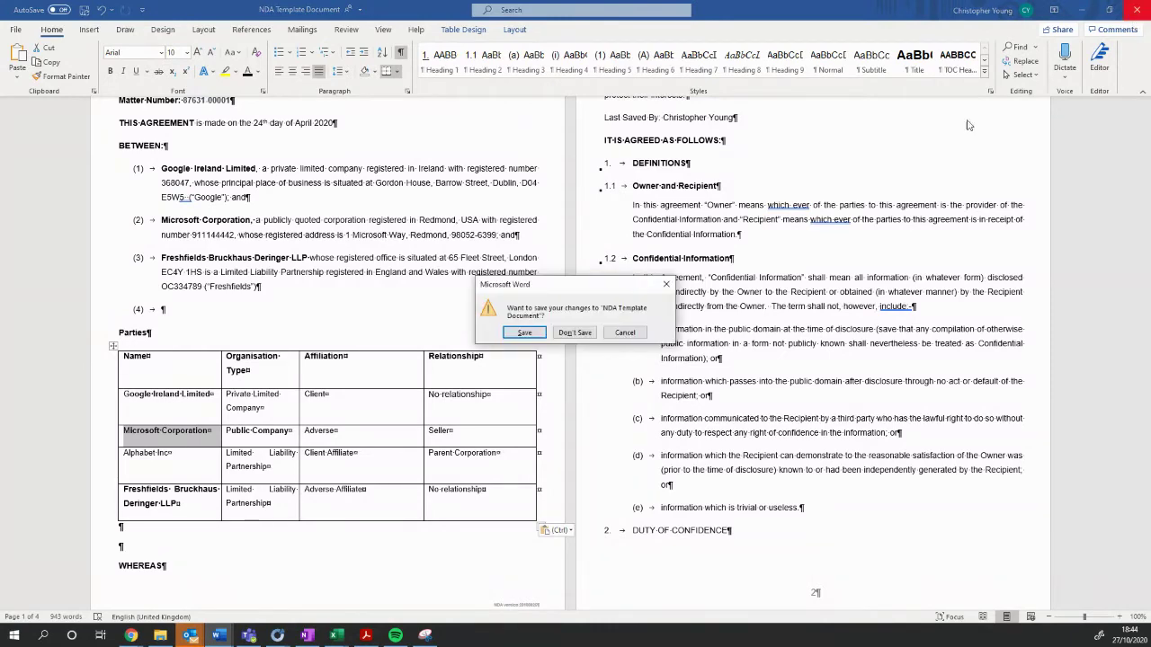
left_click(528, 332)
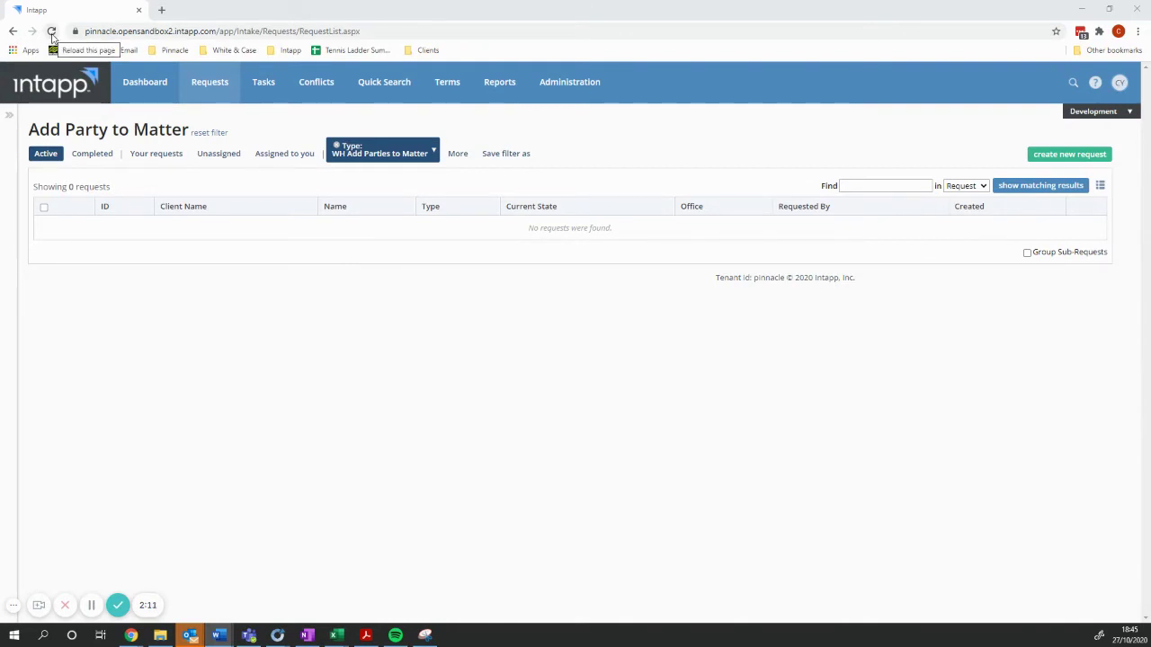
Reload the Add Party to Matter request list until the new Sale of Google request appears.
left_click(51, 32)
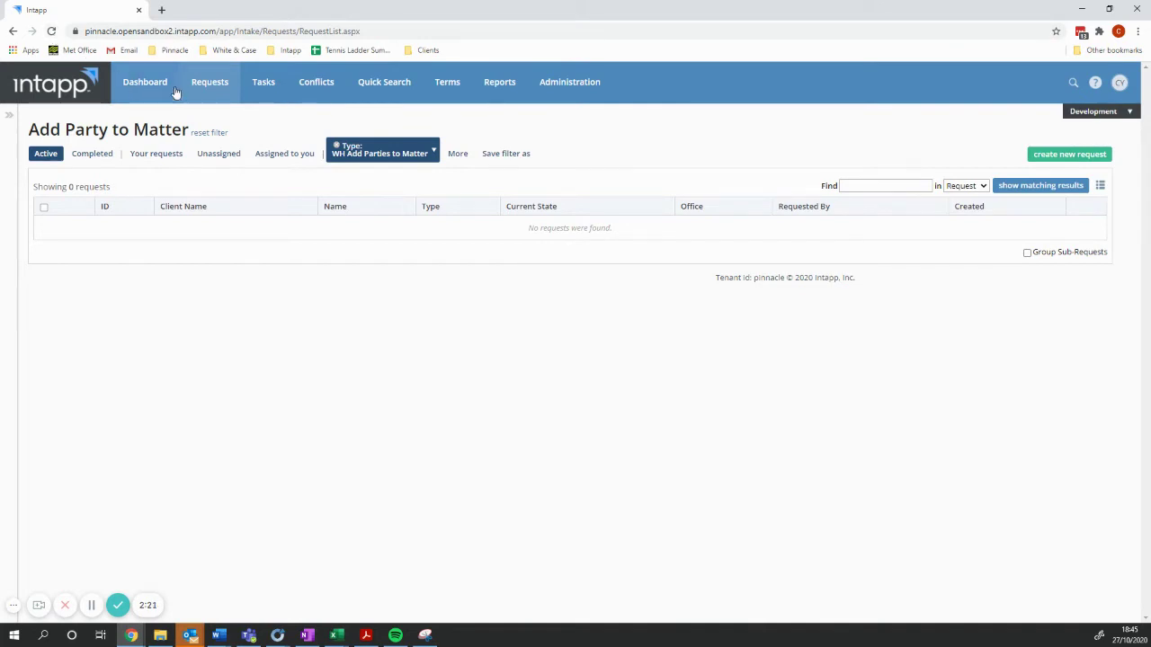
left_click(207, 84)
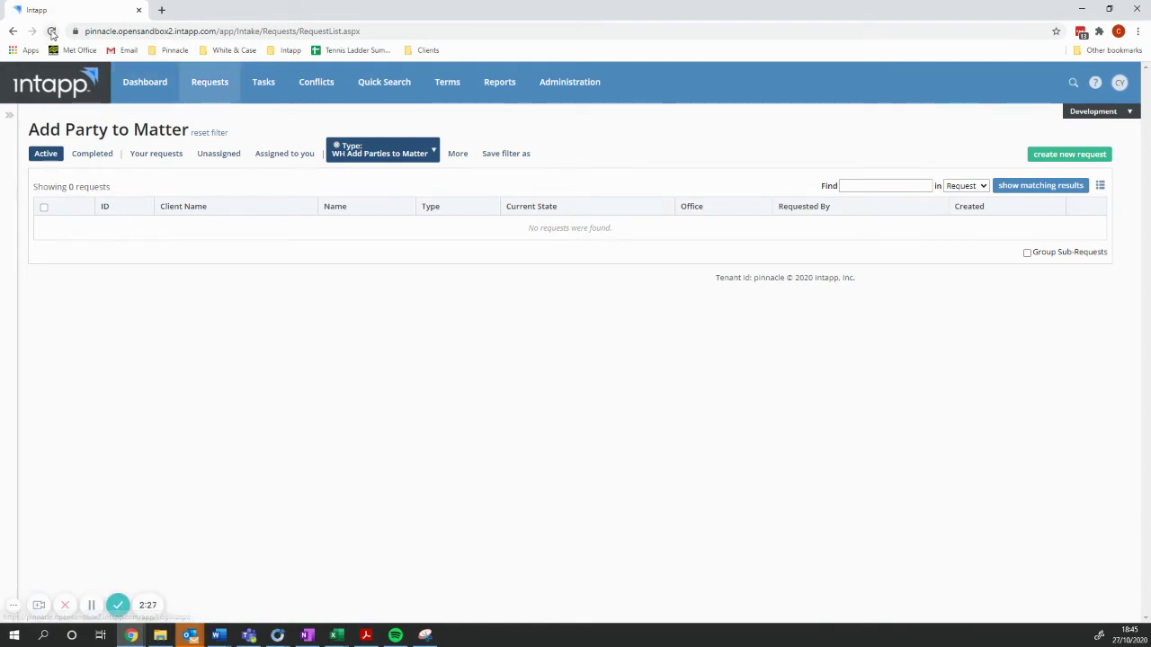
left_click(52, 31)
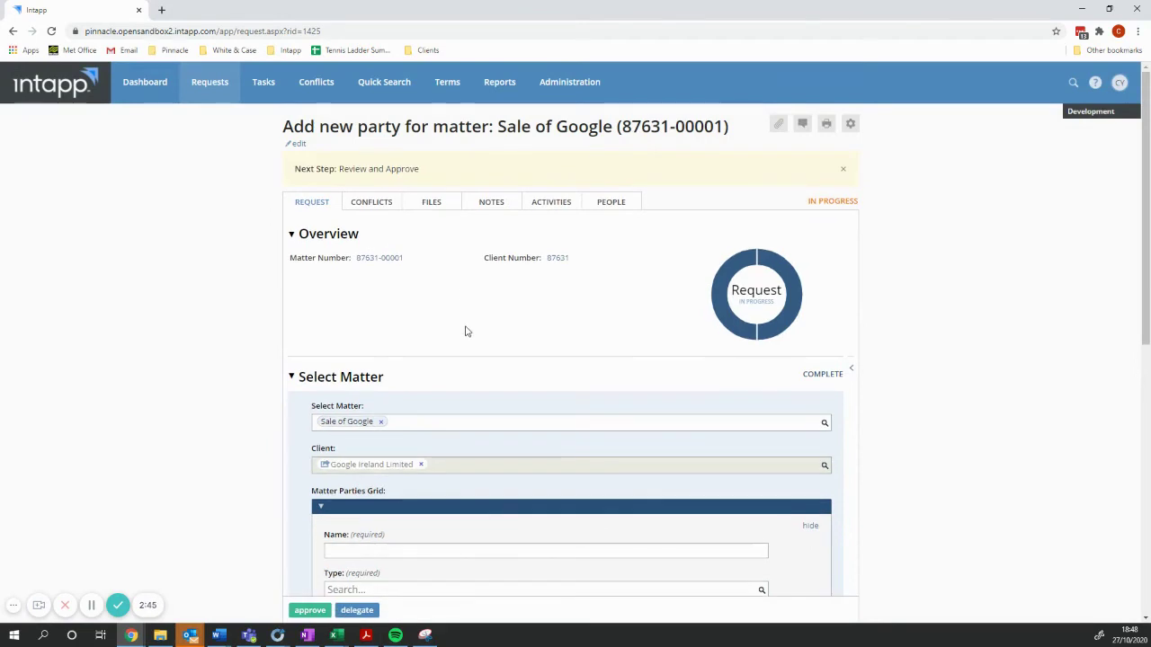
scroll(465, 331, "down", 2)
scroll(465, 331, "down", 3)
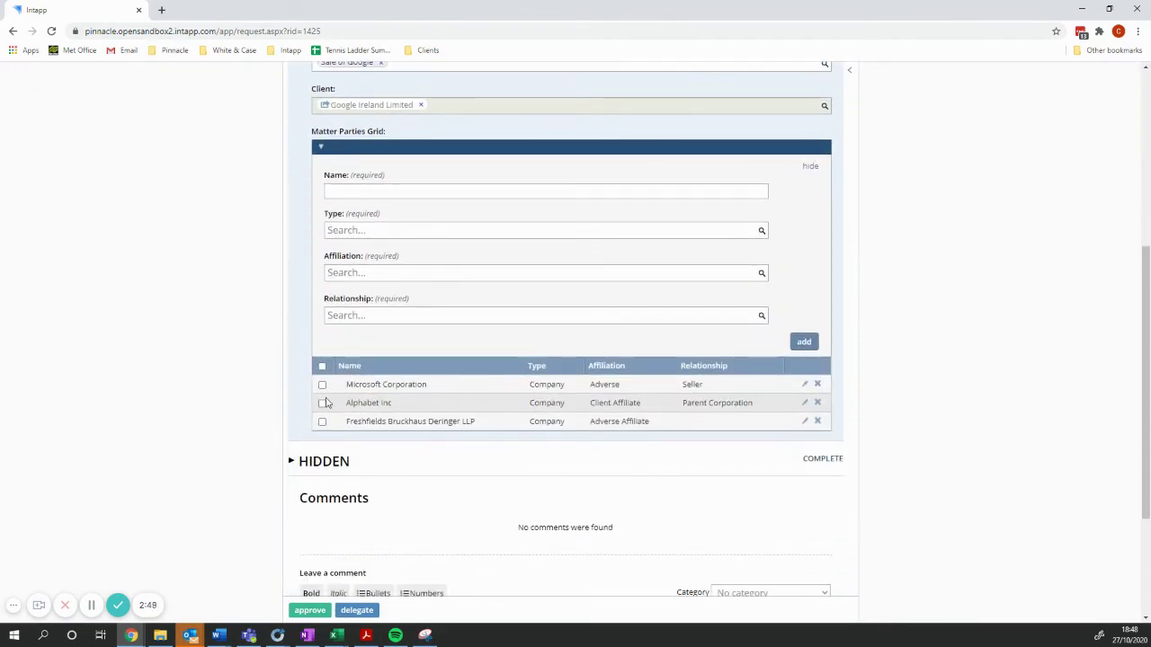
left_click(217, 635)
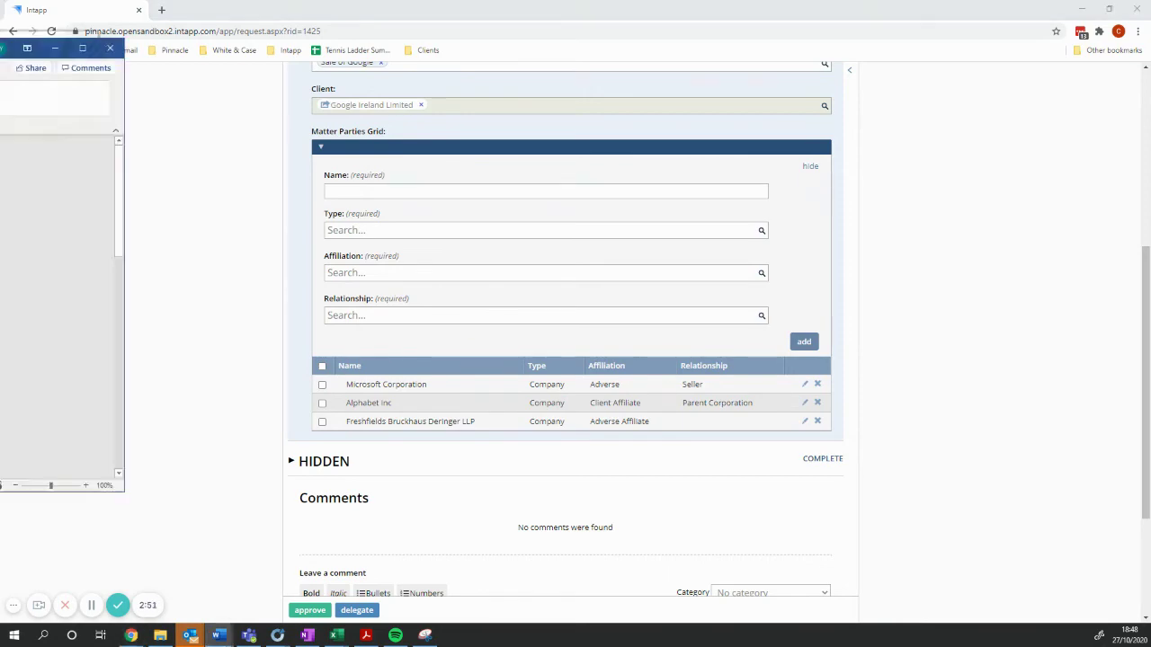
scroll(603, 288, "down", 5)
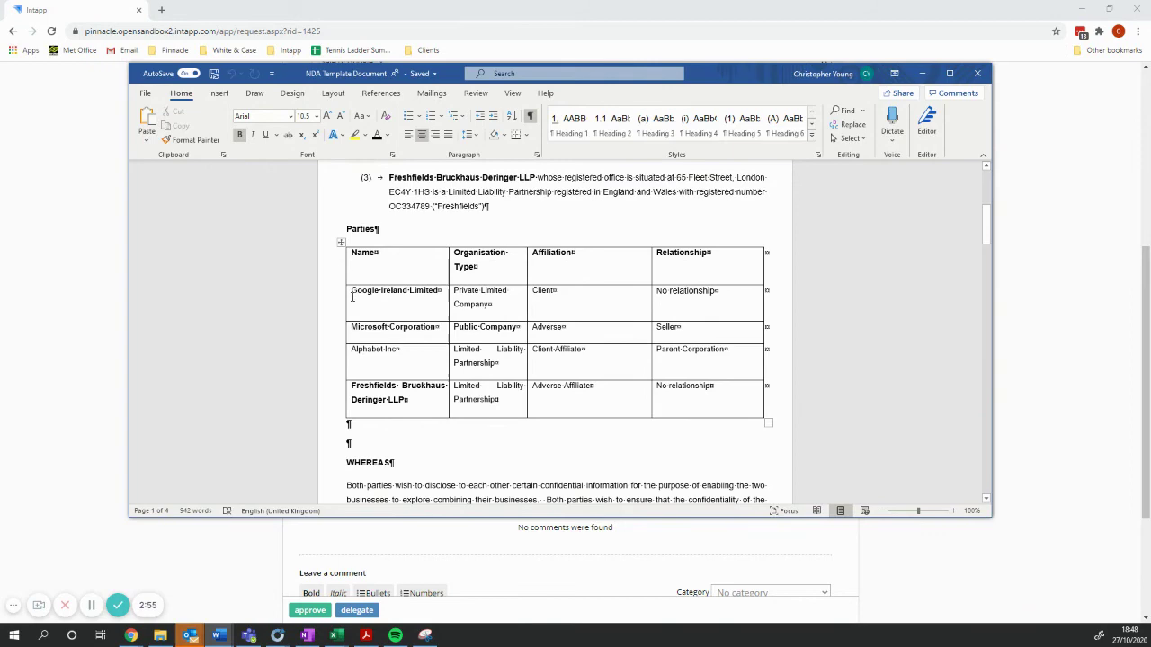
key("alt+Tab")
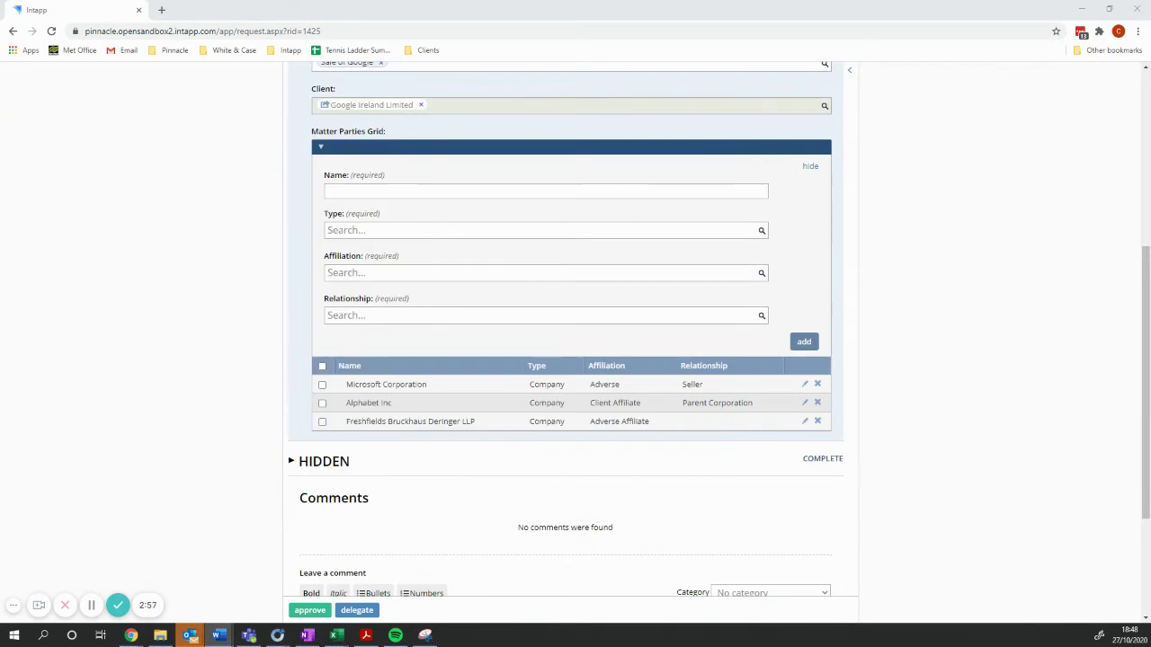
scroll(428, 483, "up", 3)
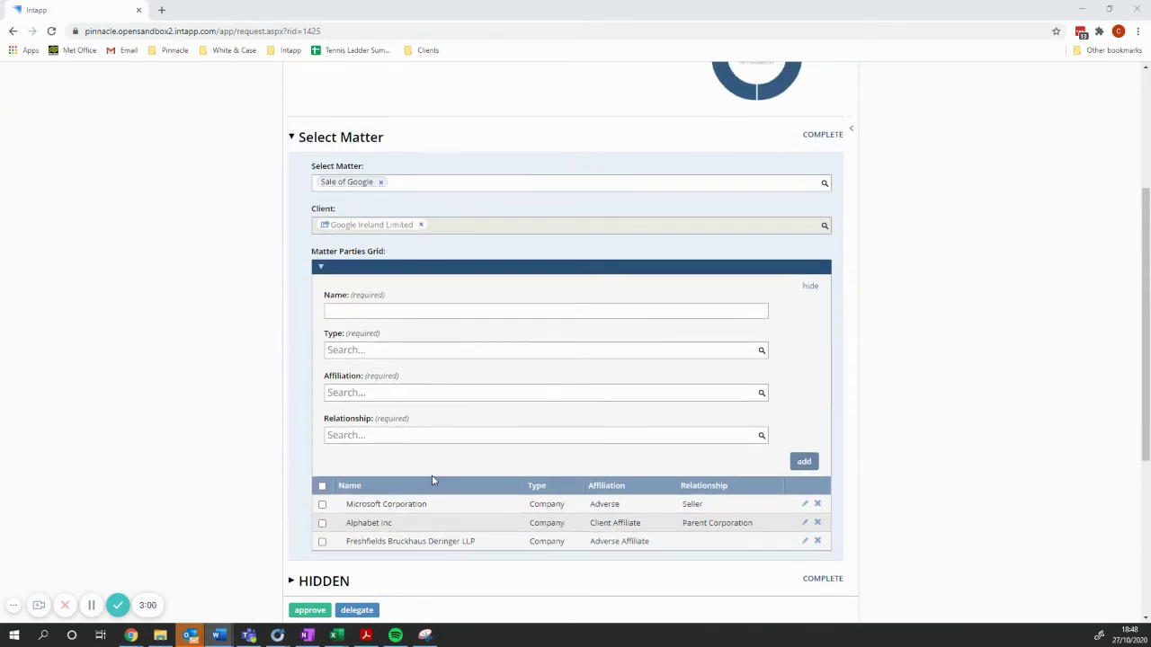
scroll(430, 481, "up", 6)
Review the conflict results, then approve the Sale of Google add-party request without a comment.
left_click(369, 205)
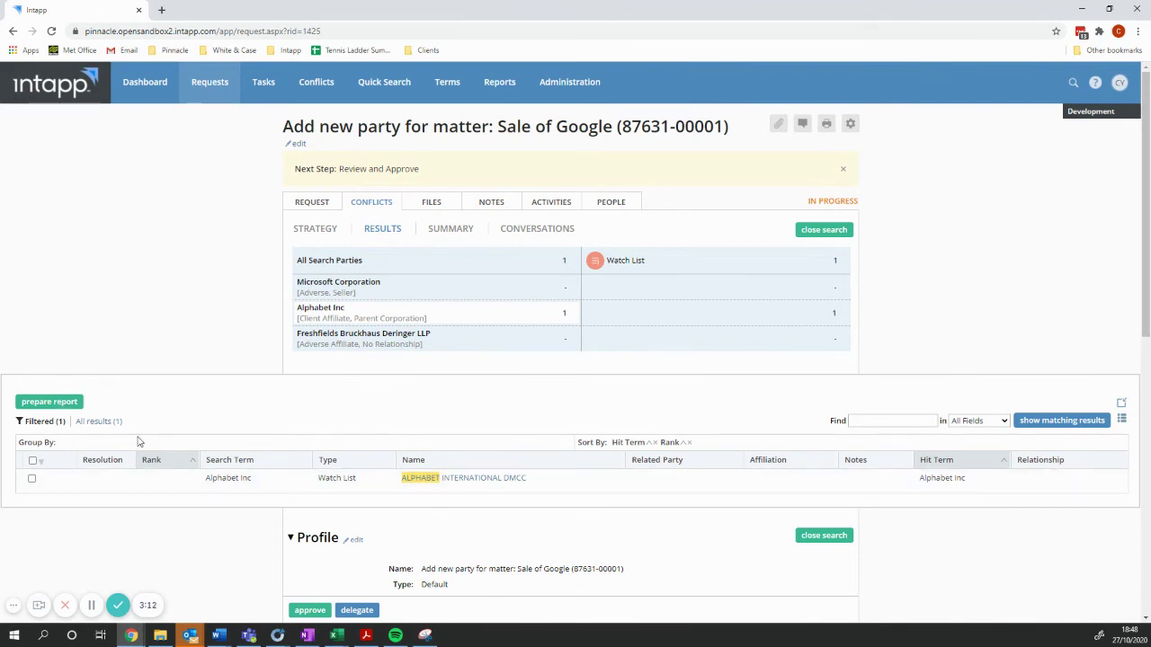
left_click(310, 203)
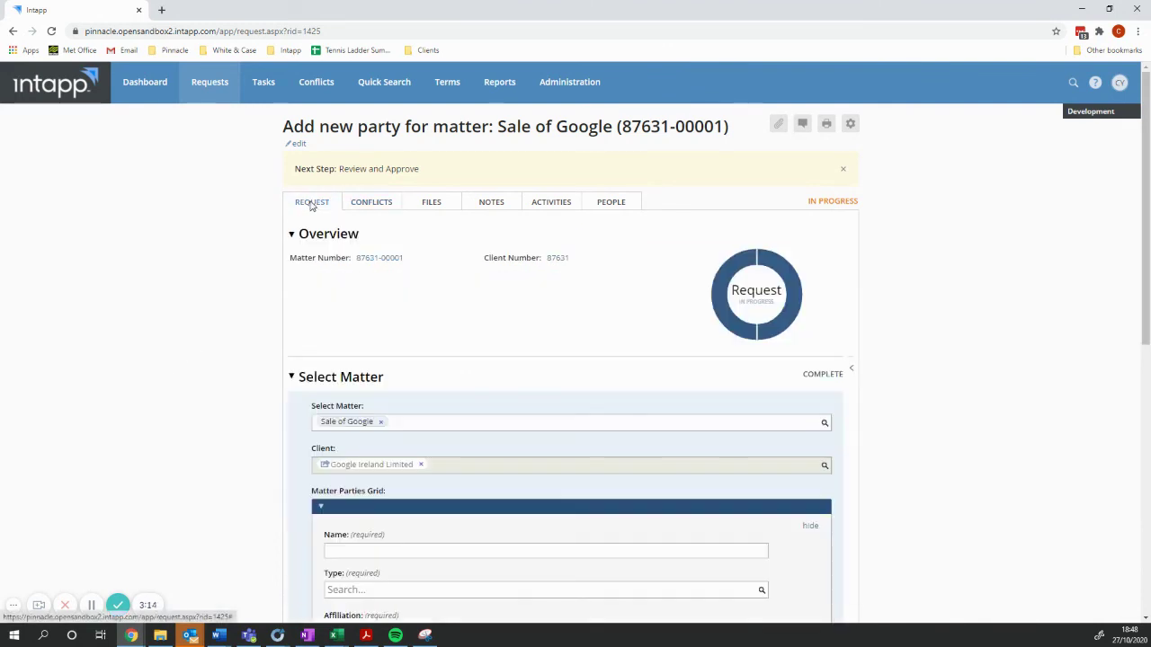
scroll(351, 408, "down", 2)
left_click(310, 610)
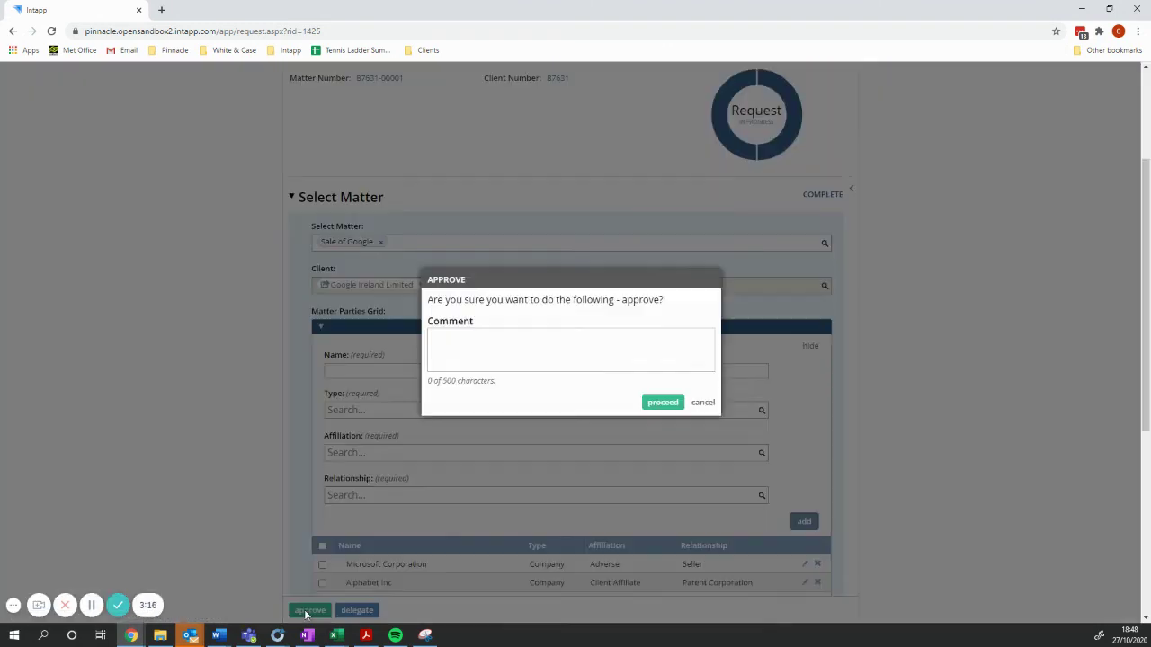
left_click(663, 401)
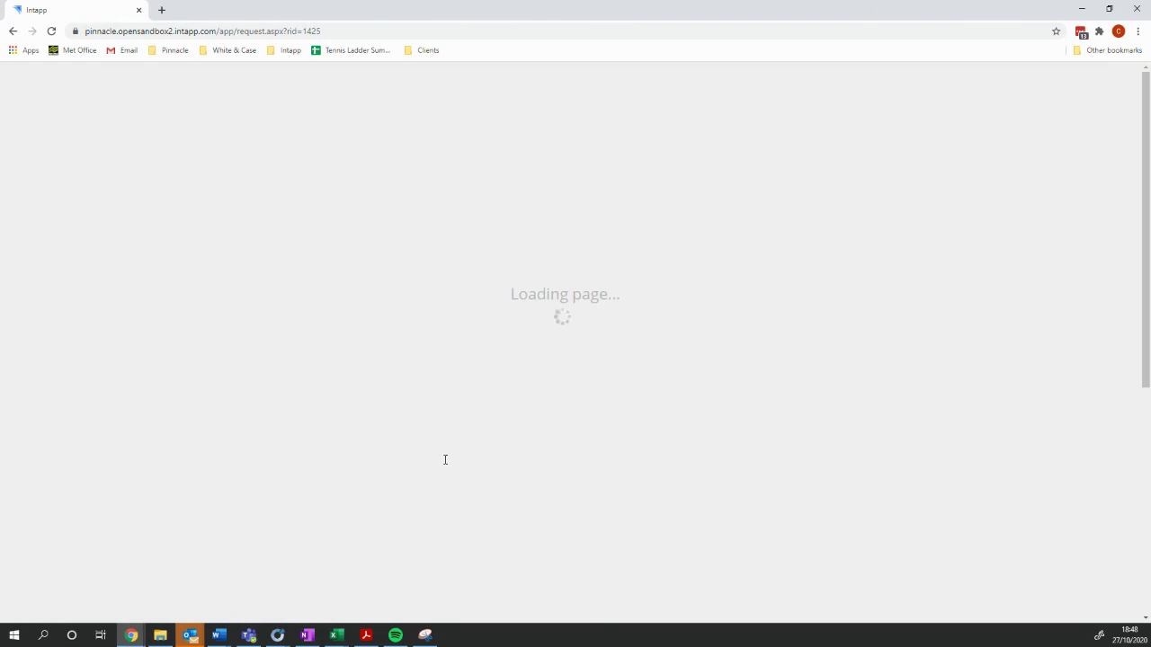
Reopen the Sale of Google matter and view its four related parties, now including Alphabet Inc and Microsoft Corporation.
mouse_move(570, 82)
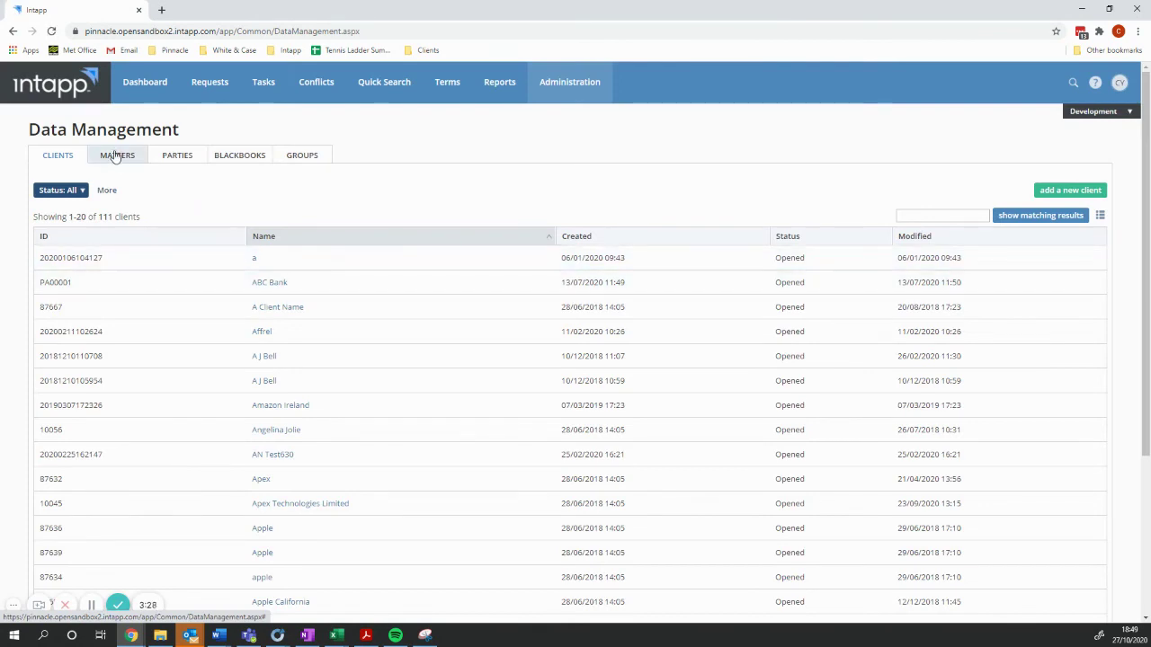
left_click(117, 155)
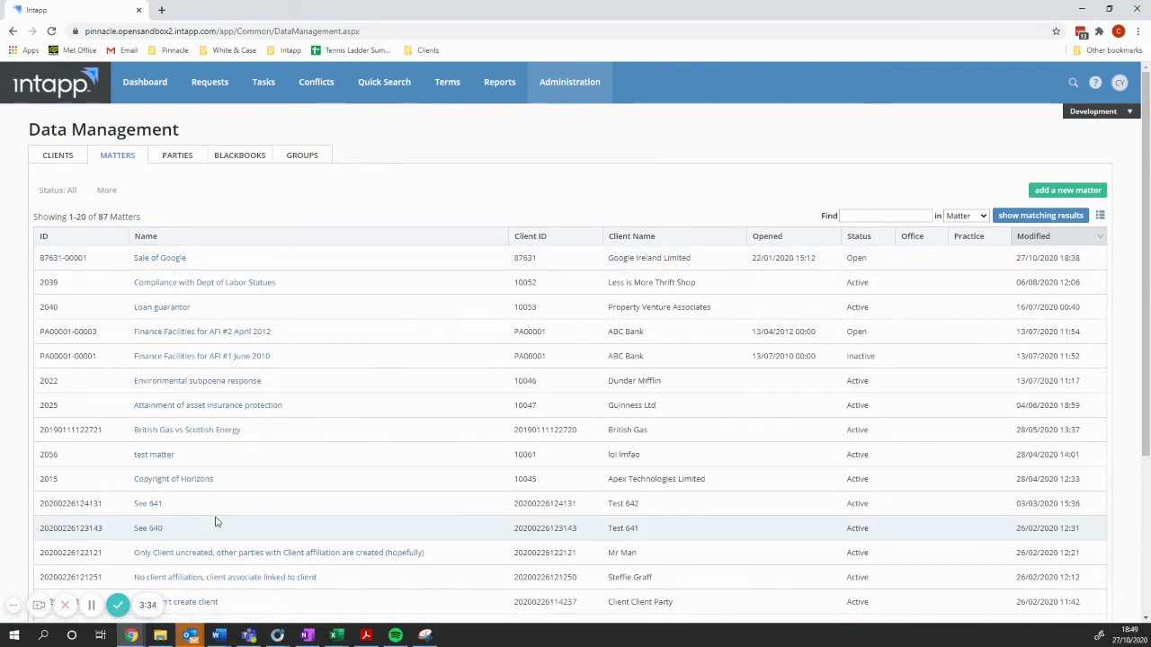
left_click(153, 260)
scroll(441, 509, "down", 2)
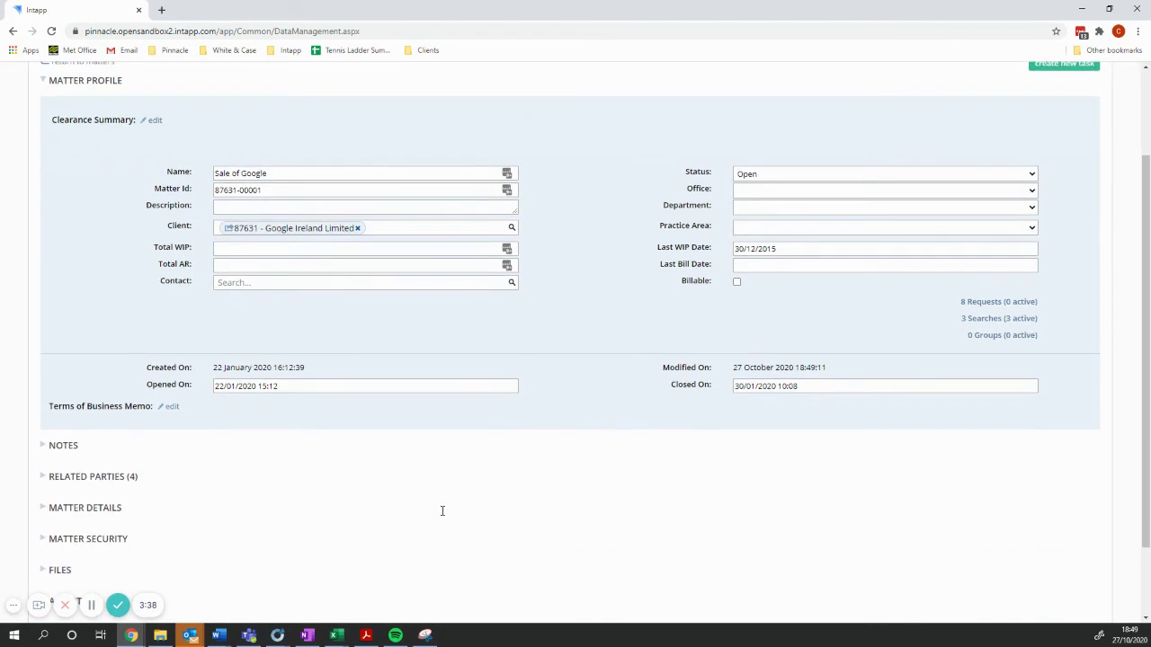
left_click(45, 420)
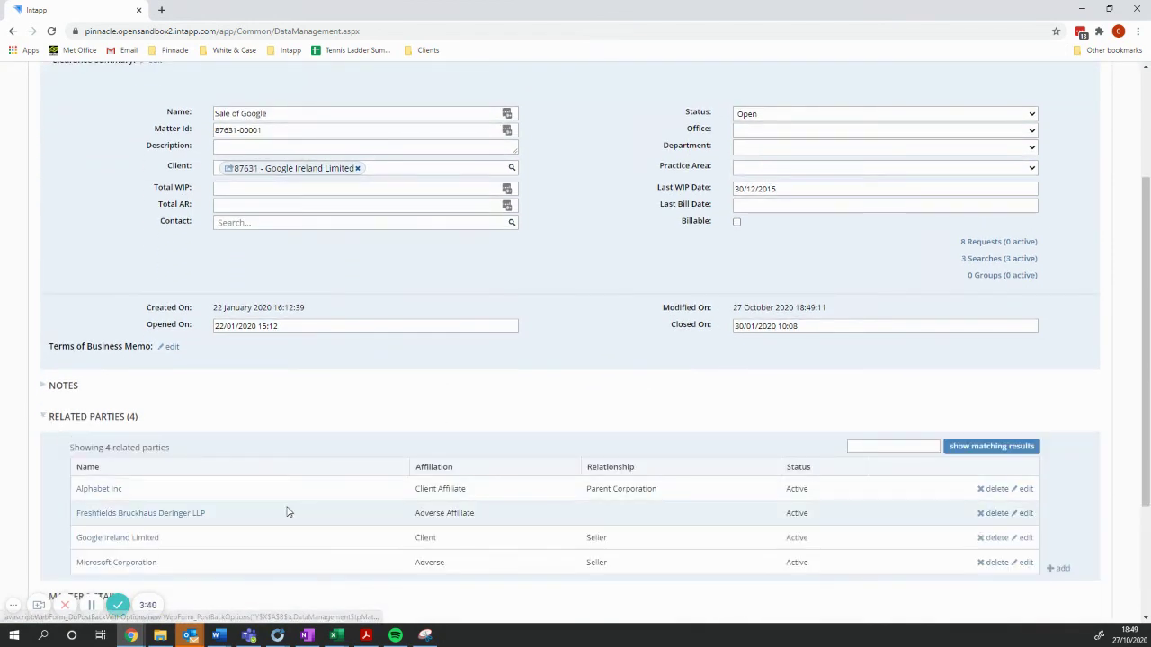
scroll(288, 510, "down", 1)
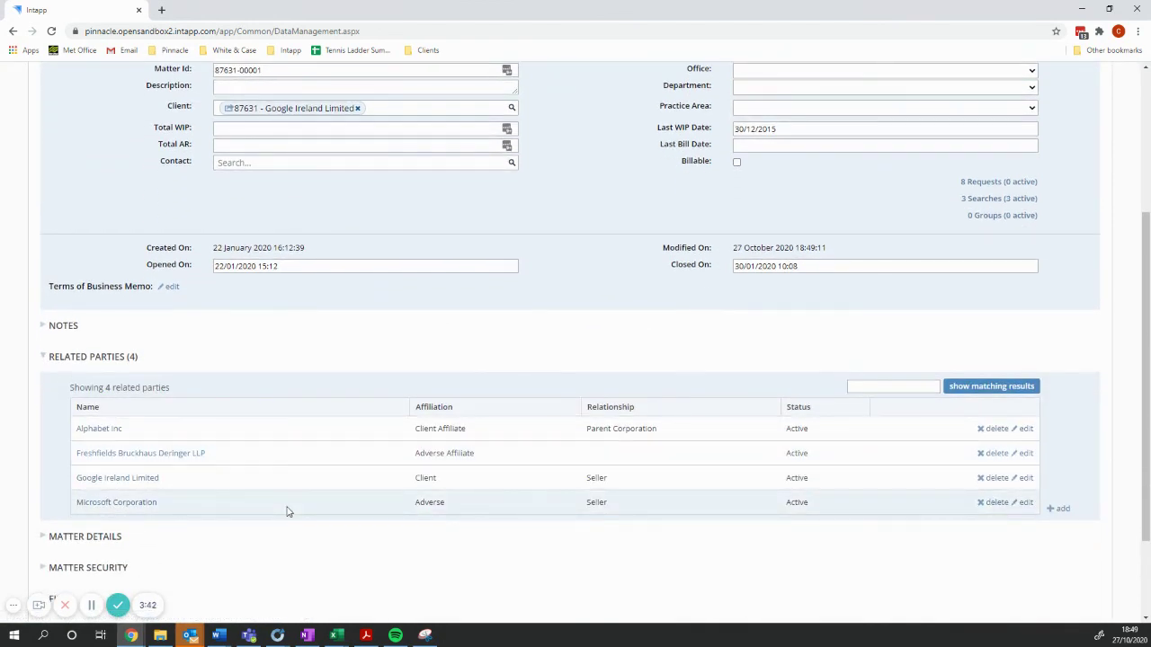